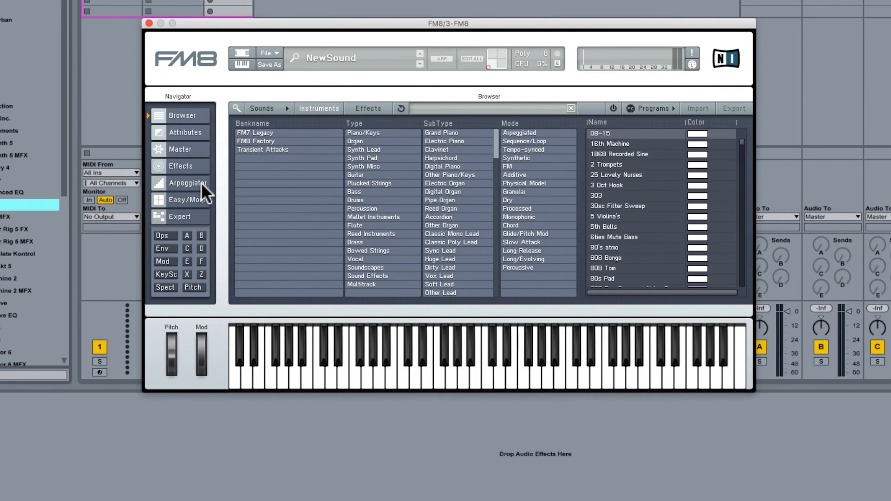
Open the Expert operator page and create a new sound.
click(187, 220)
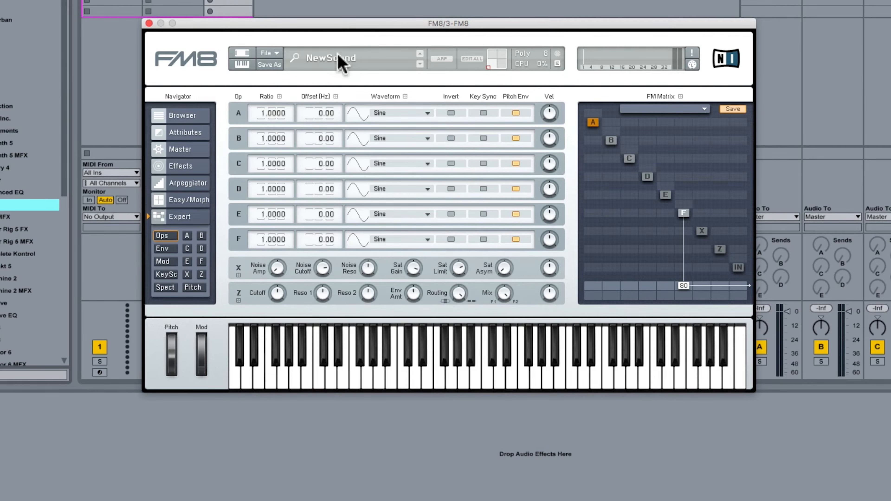
click(268, 54)
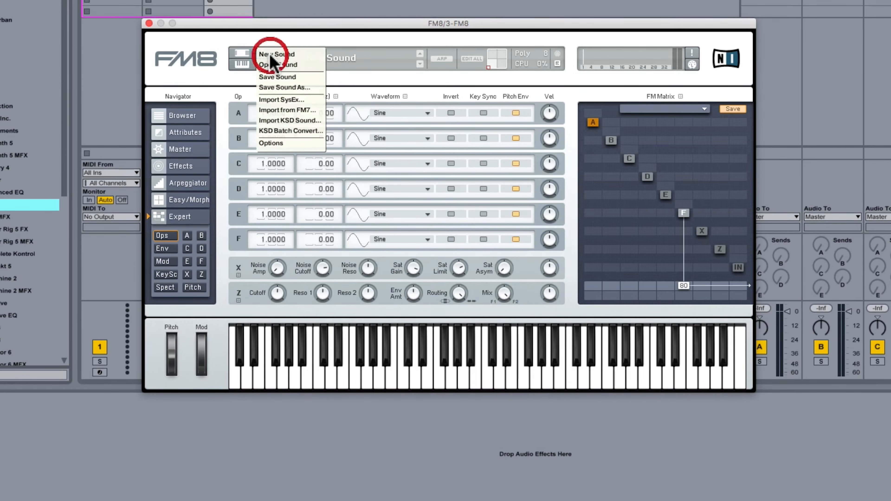
click(269, 56)
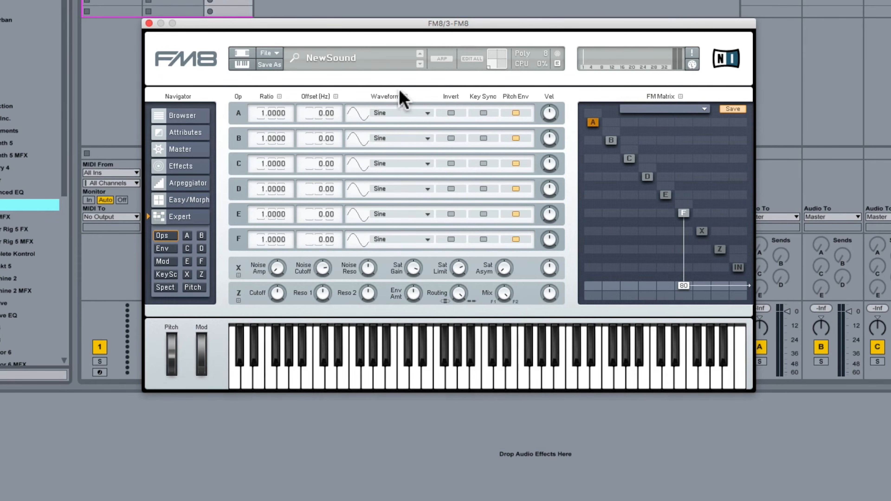
Look through the available waveforms for operator A and set it to Square.
click(428, 114)
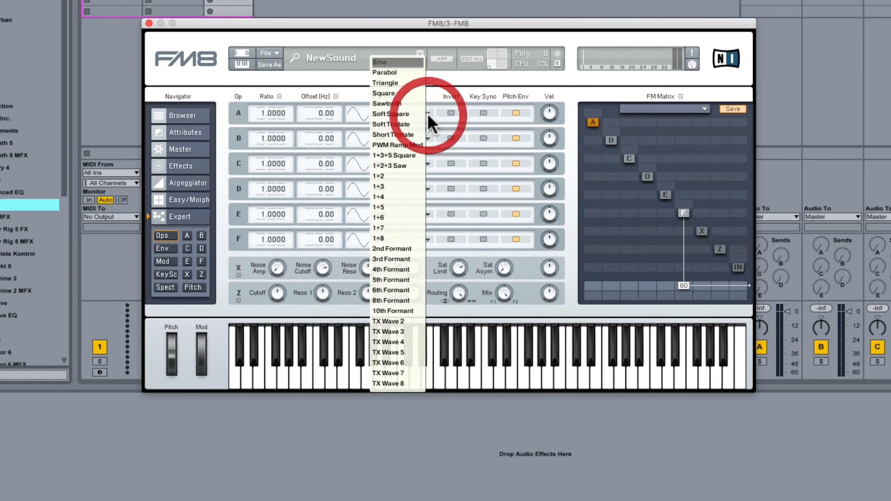
click(399, 61)
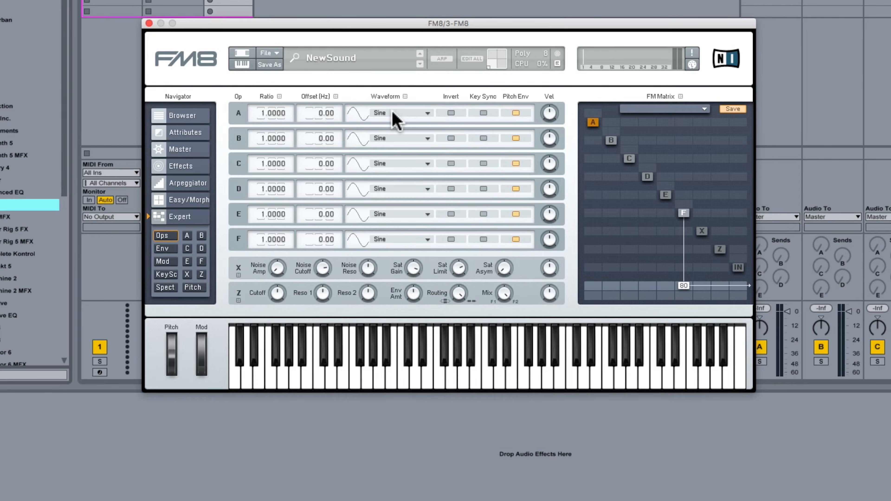
click(409, 113)
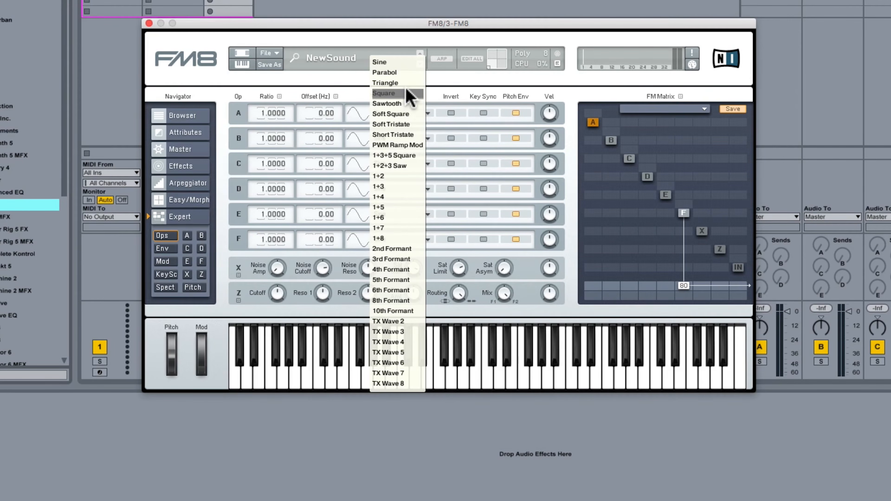
click(335, 79)
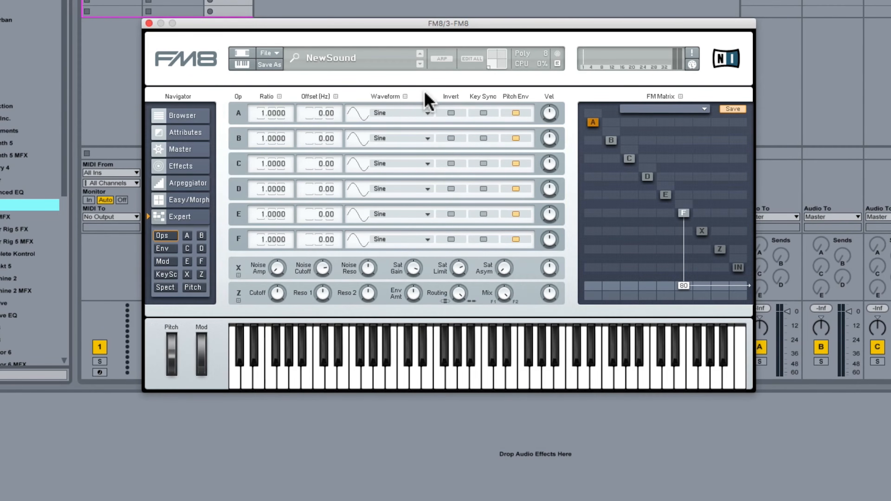
click(412, 113)
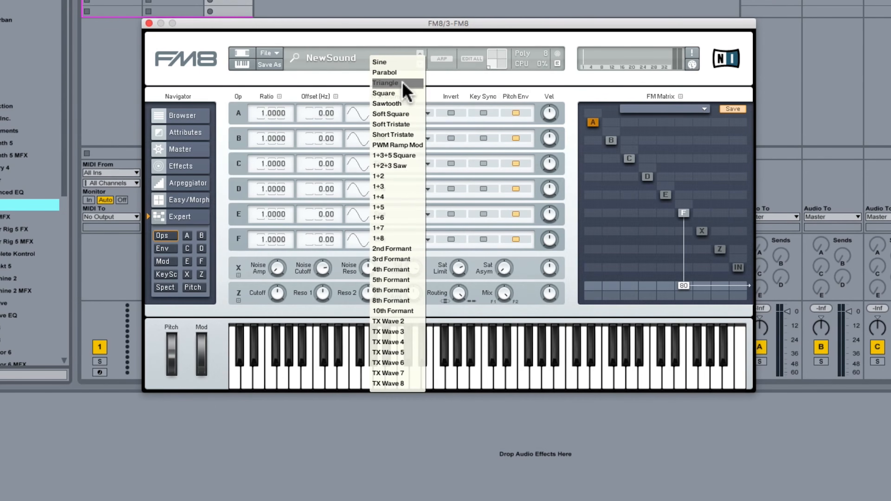
click(403, 92)
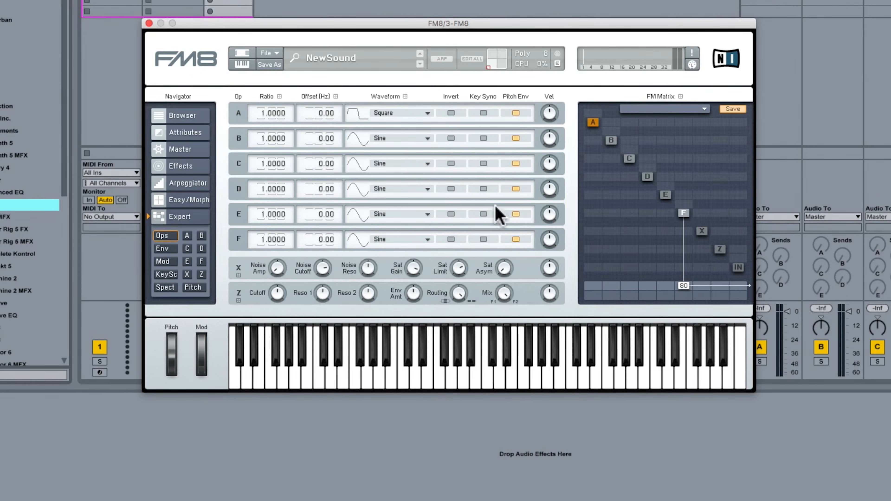
Set operator F's waveform to Square, and return operators A and F to Sine.
click(404, 239)
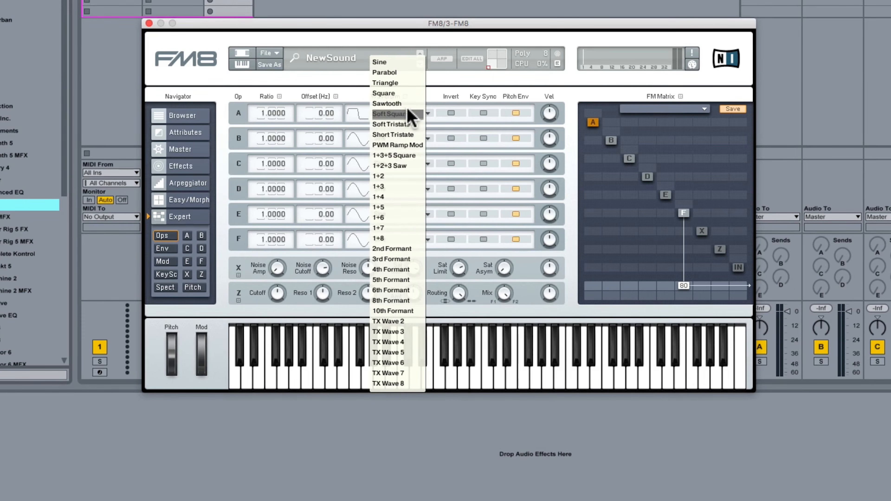
click(410, 93)
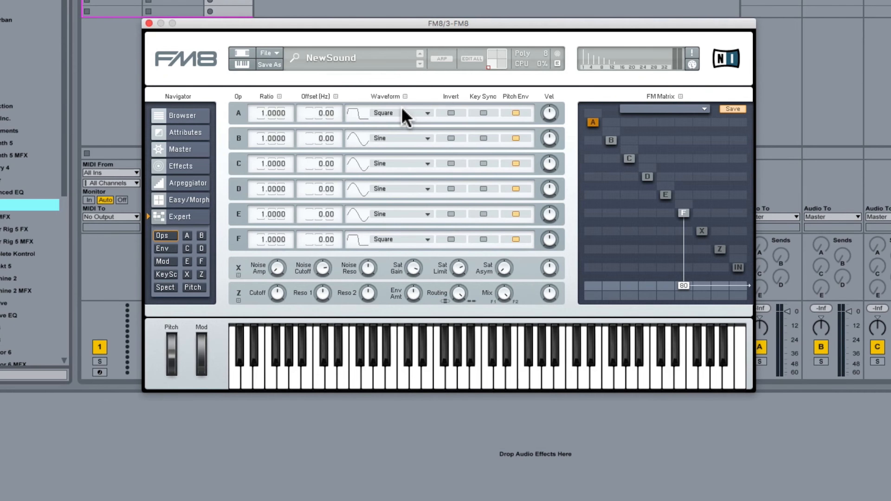
click(404, 115)
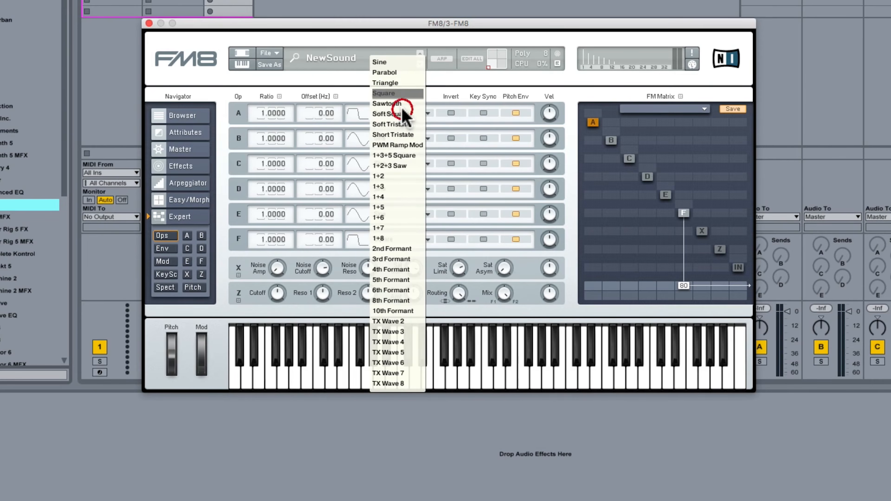
click(412, 63)
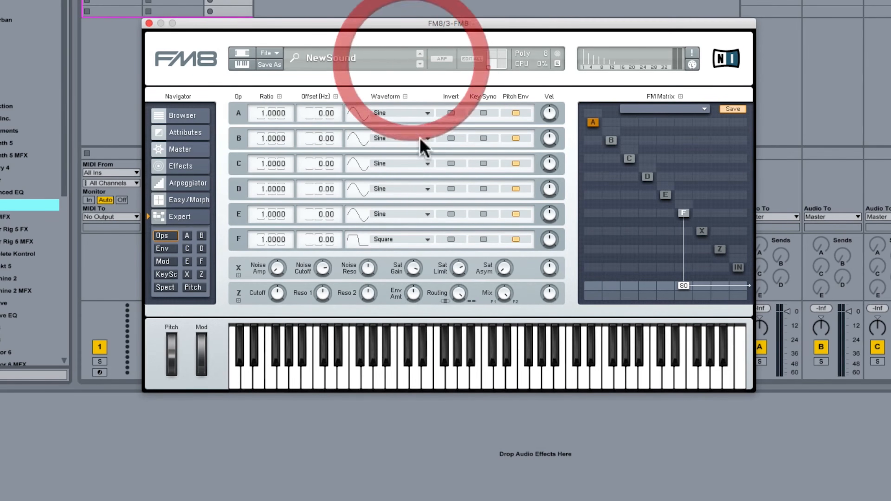
click(425, 240)
click(394, 67)
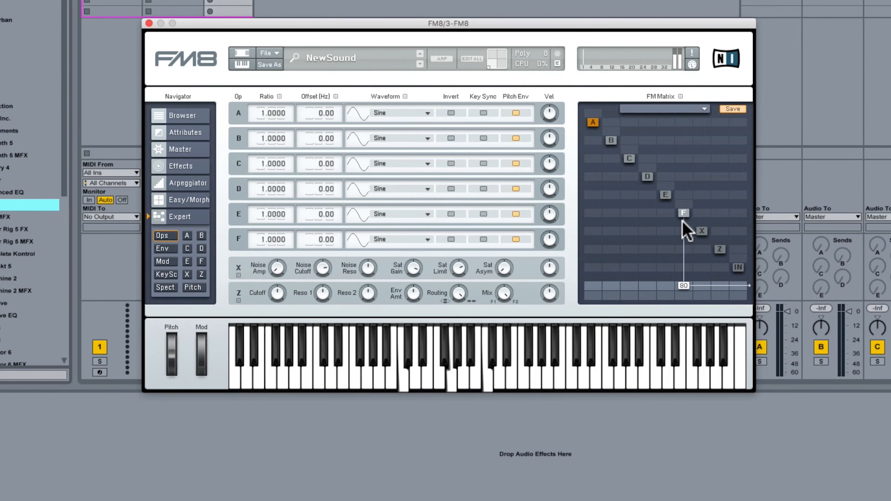
Try the Triangle and Sawtooth waveforms on operator F and return it to Sine.
click(408, 239)
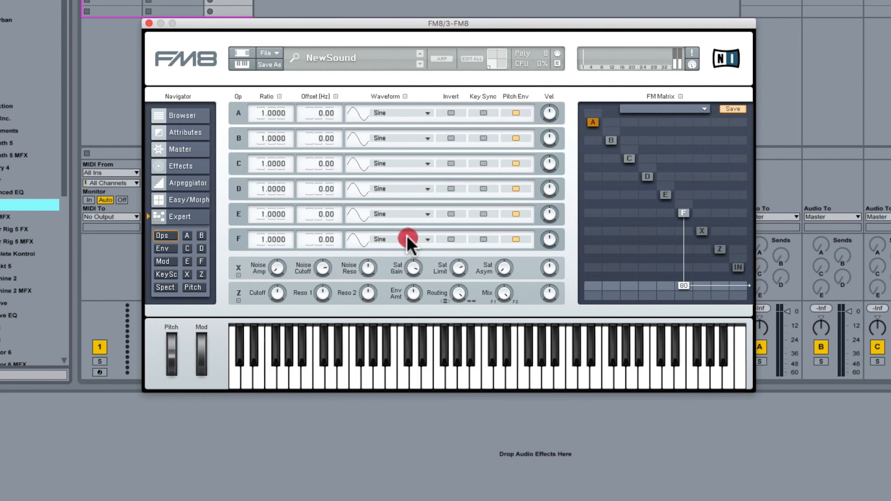
click(392, 87)
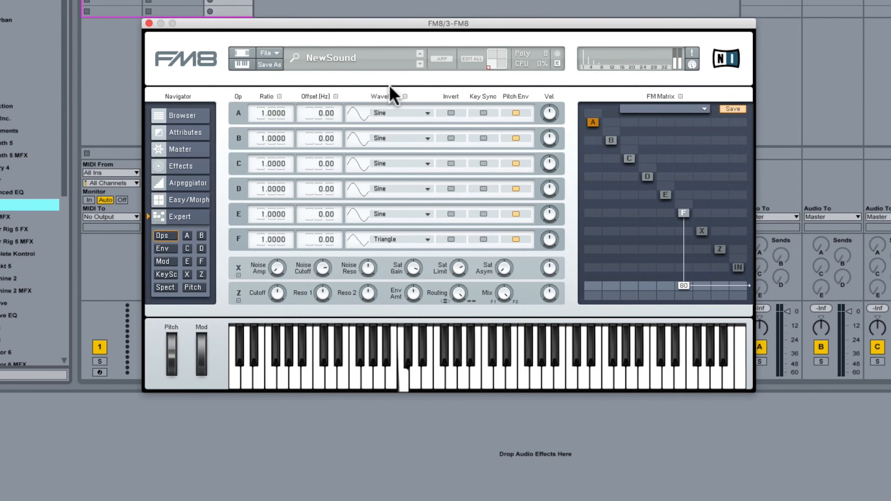
click(400, 239)
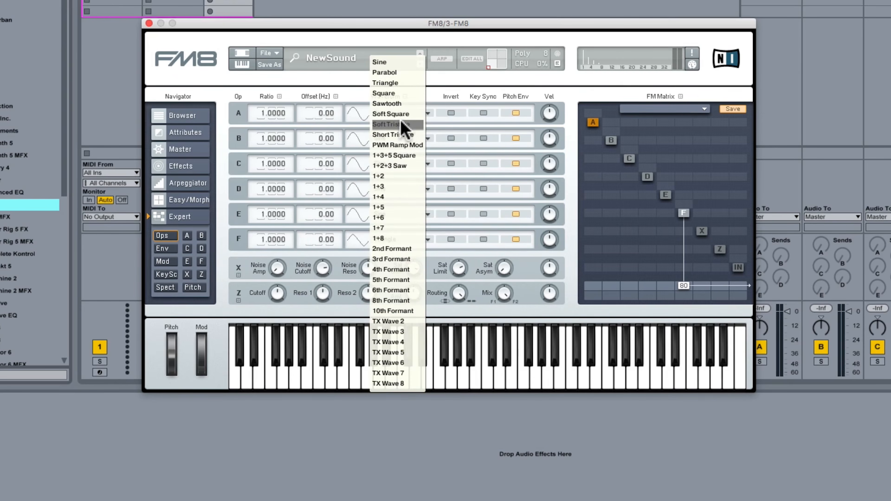
click(398, 103)
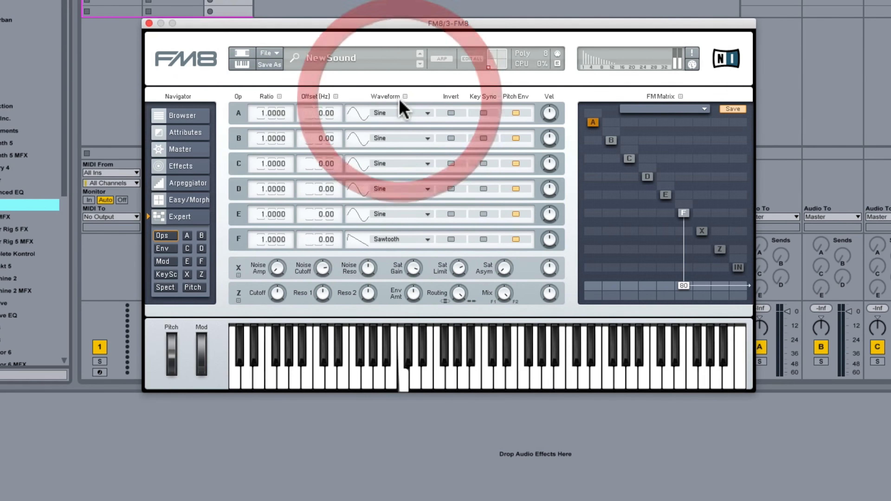
click(406, 241)
click(382, 62)
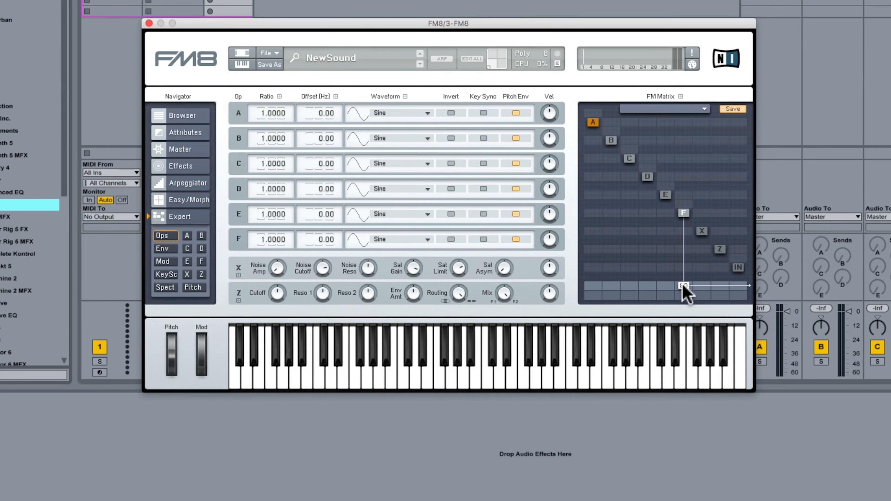
Vary operator F's output level in the FM Matrix and set it to 100.
drag(682, 287, 681, 326)
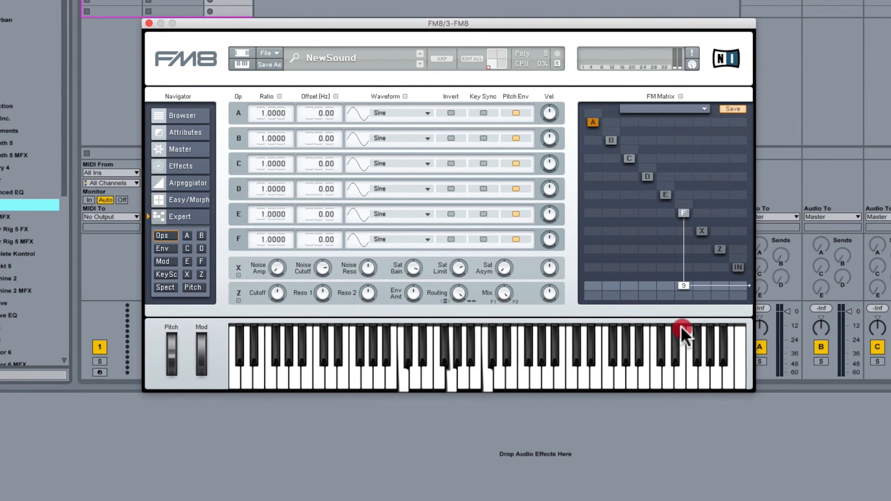
drag(684, 337, 694, 243)
drag(694, 312, 692, 265)
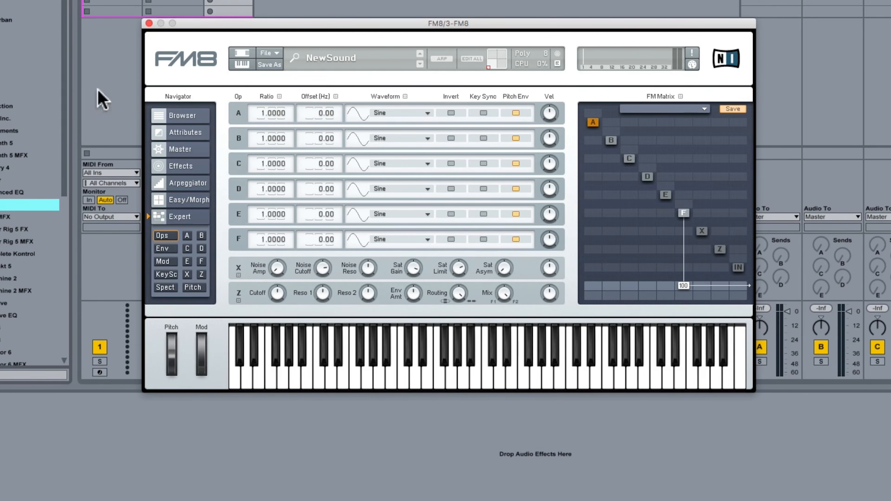
Add the Tuner audio effect from the browser to the FM8 track.
click(29, 57)
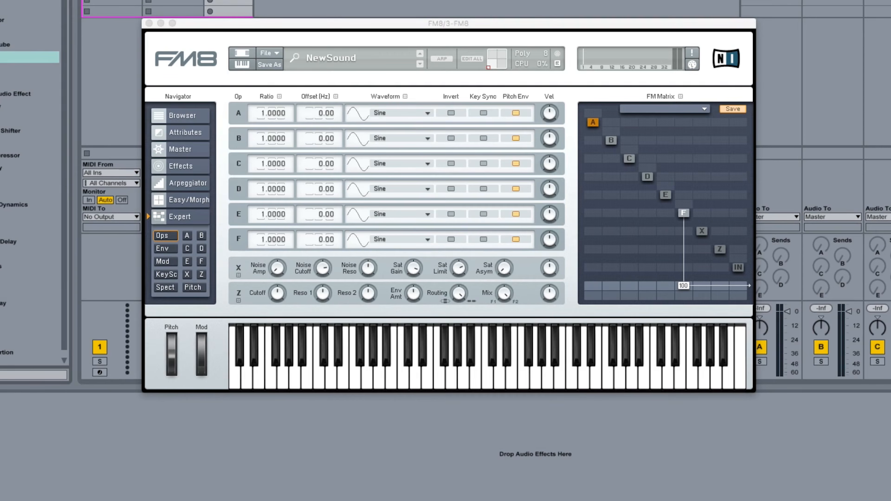
scroll(16, 165, down, 1)
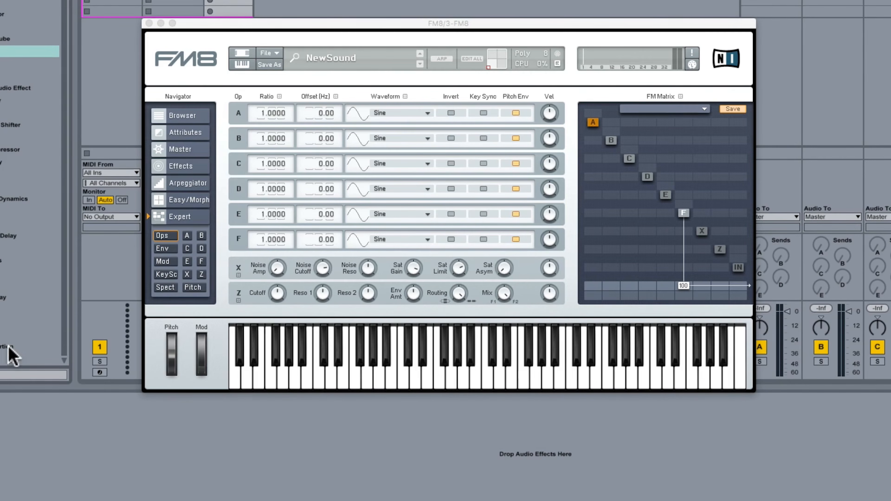
drag(30, 328, 56, 448)
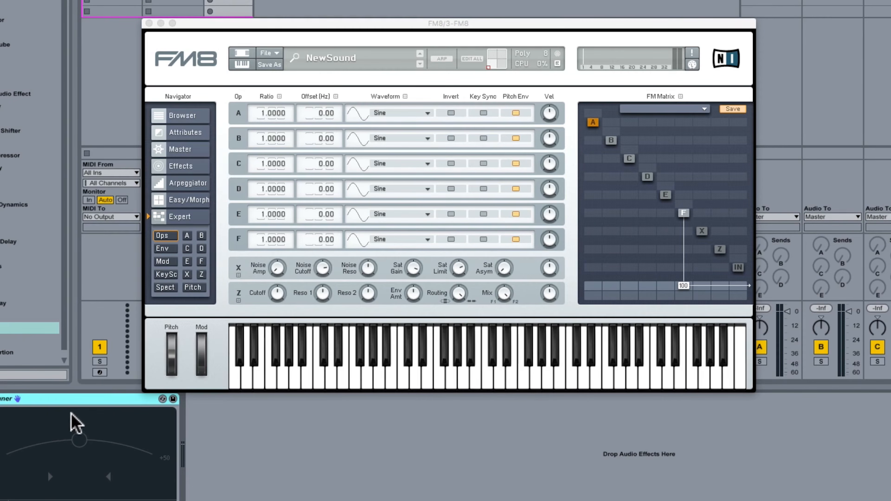
key(a)
Activate operator E in the FM Matrix and set the output levels of operators E and F to 100.
click(665, 196)
click(692, 385)
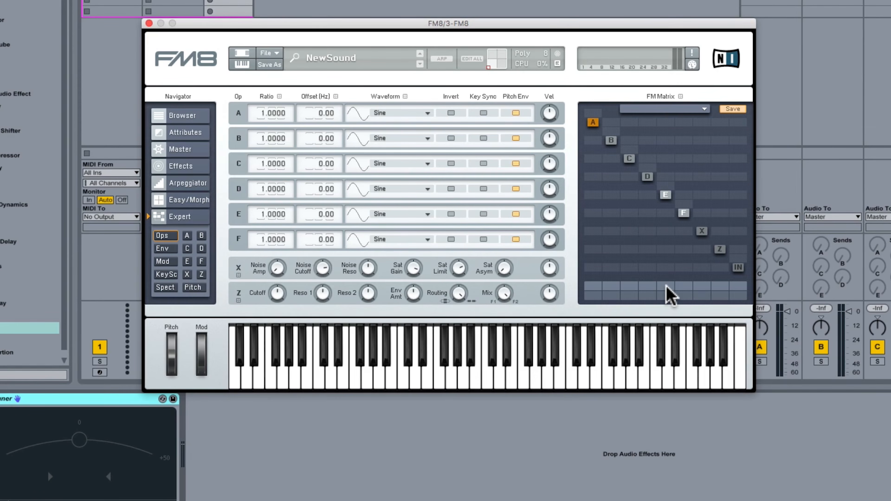
drag(666, 285, 674, 218)
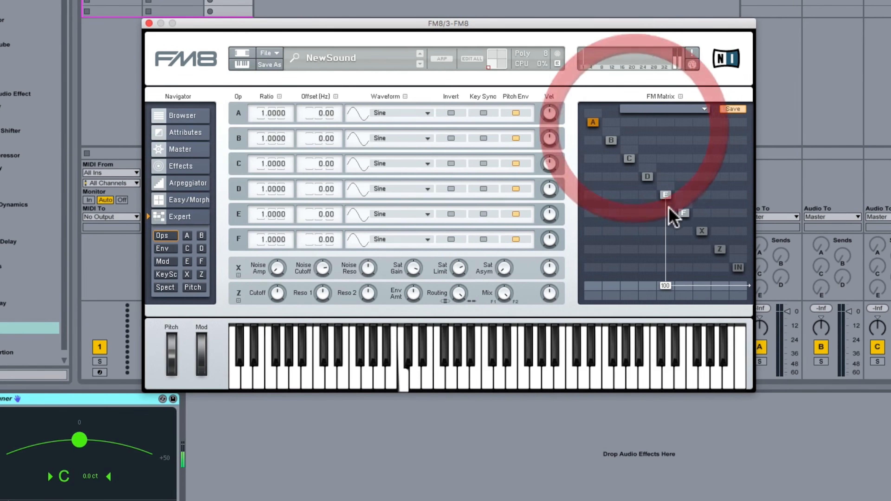
drag(685, 285, 668, 155)
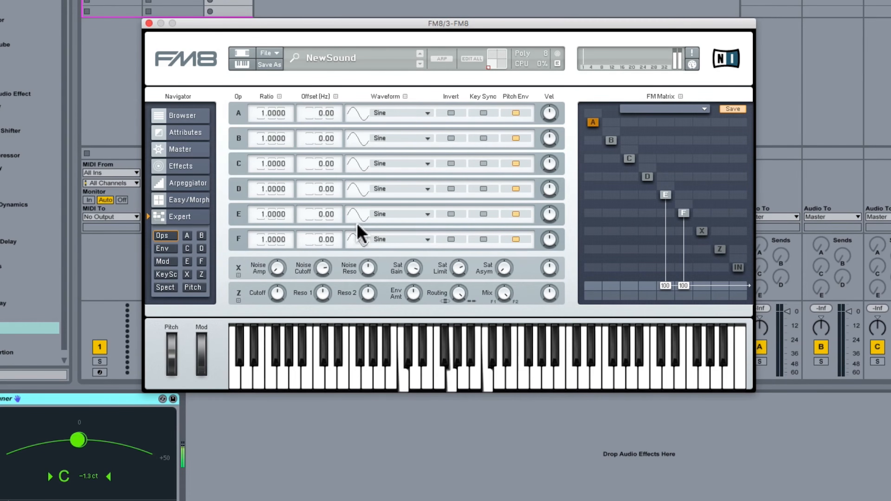
Set operator E's waveform to Square and display the sound's spectrum and waveform.
click(402, 214)
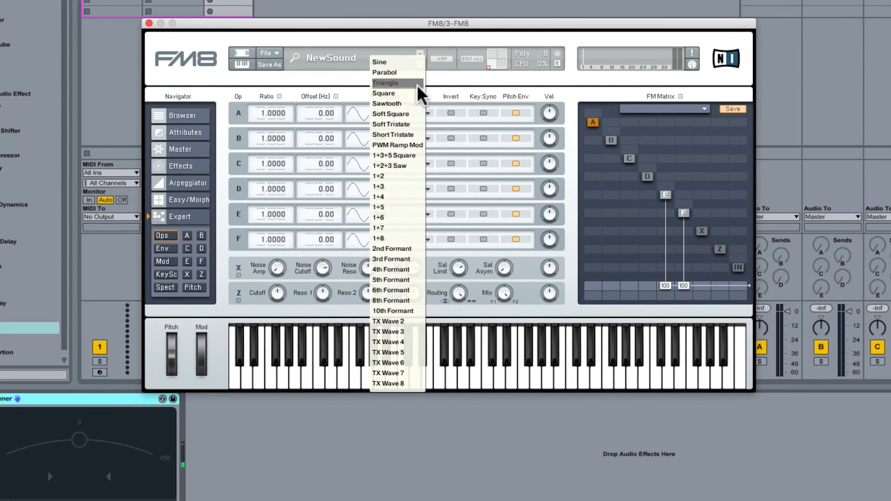
click(414, 94)
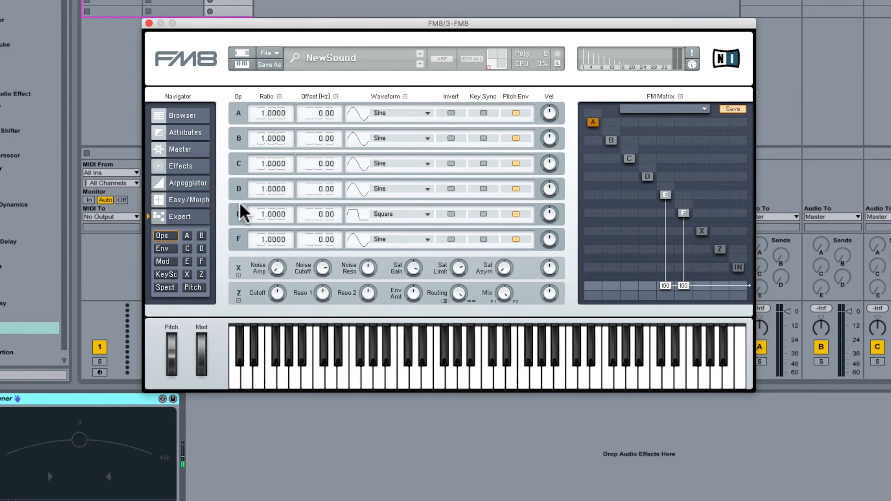
click(174, 289)
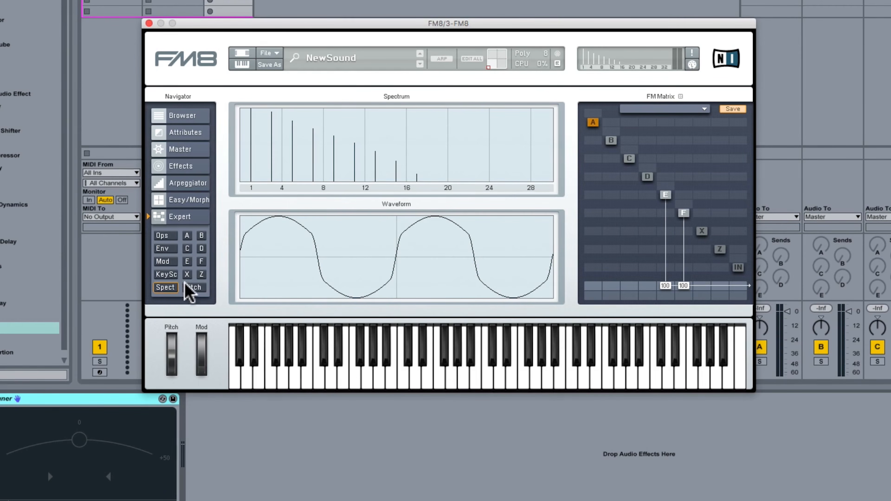
Clear the output levels of operators E and F, set only operator E back to 100, and return to the operator overview.
drag(665, 285, 674, 362)
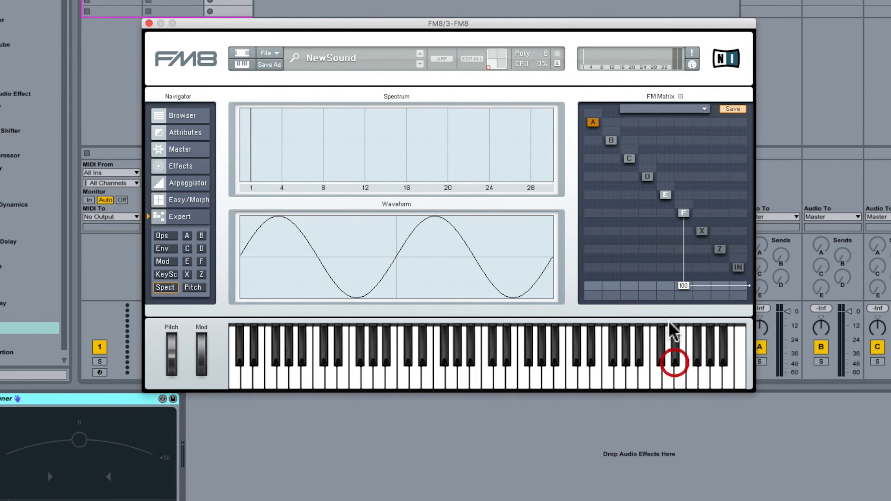
drag(684, 286, 700, 397)
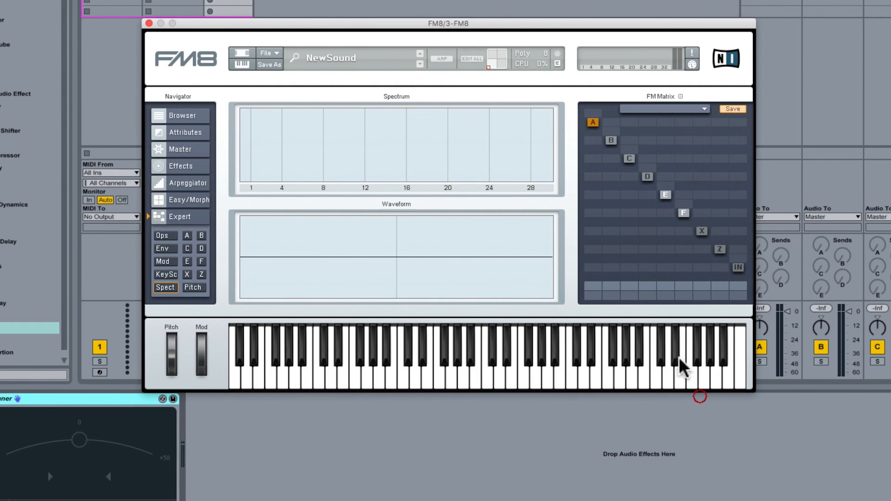
drag(666, 286, 657, 193)
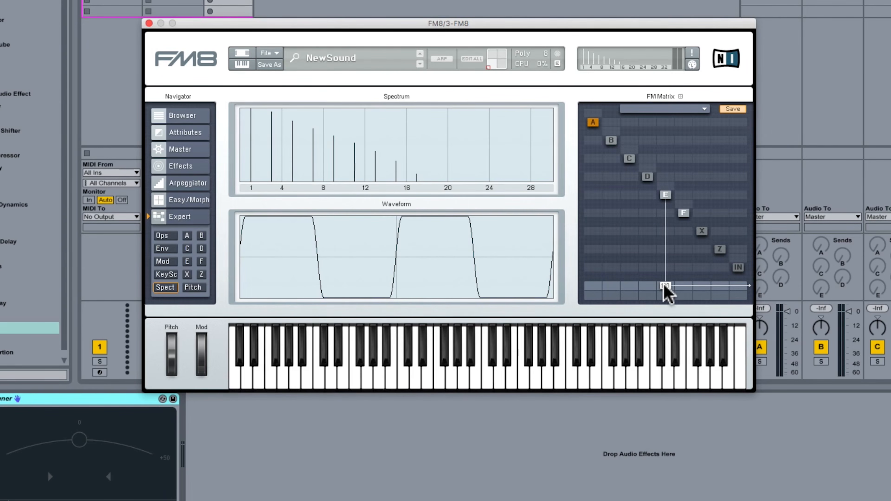
click(172, 248)
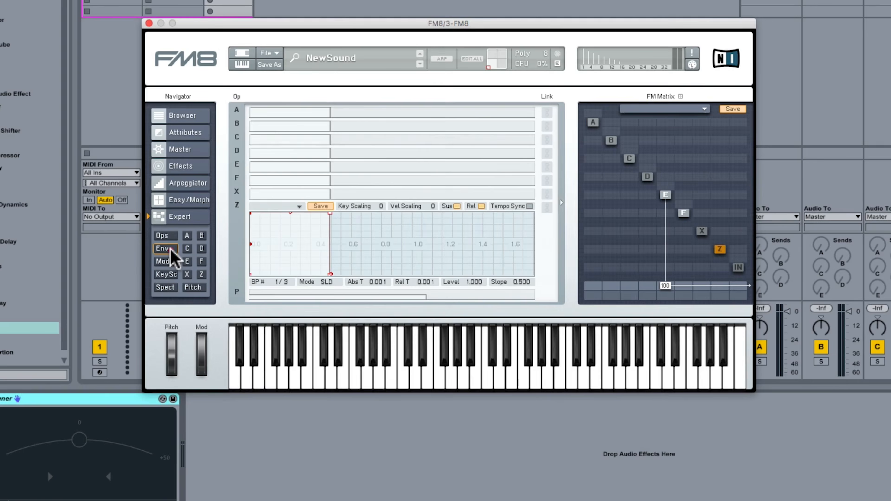
click(172, 236)
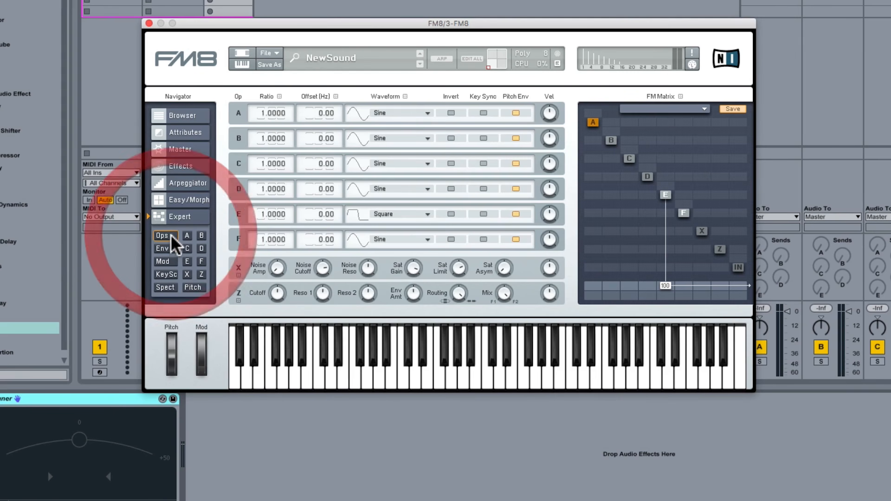
Set operator E's waveform back to Sine and play a note to hear its pitch on the tuner.
click(417, 214)
click(414, 63)
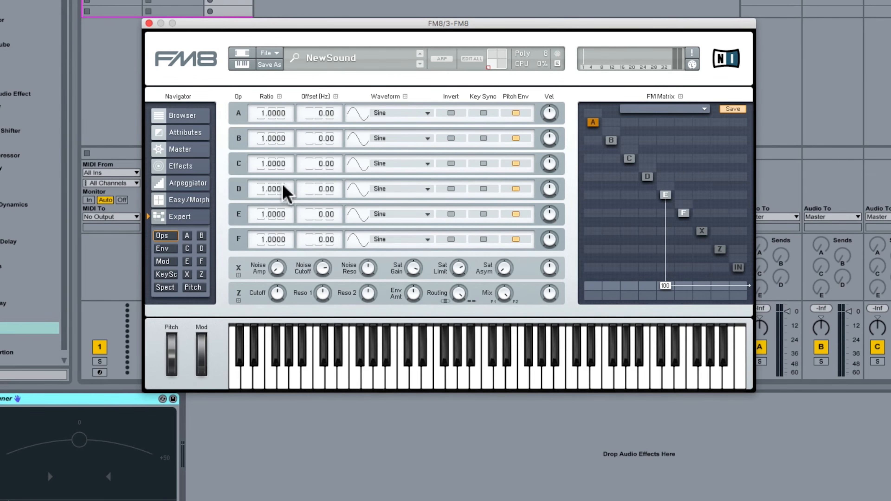
key(a)
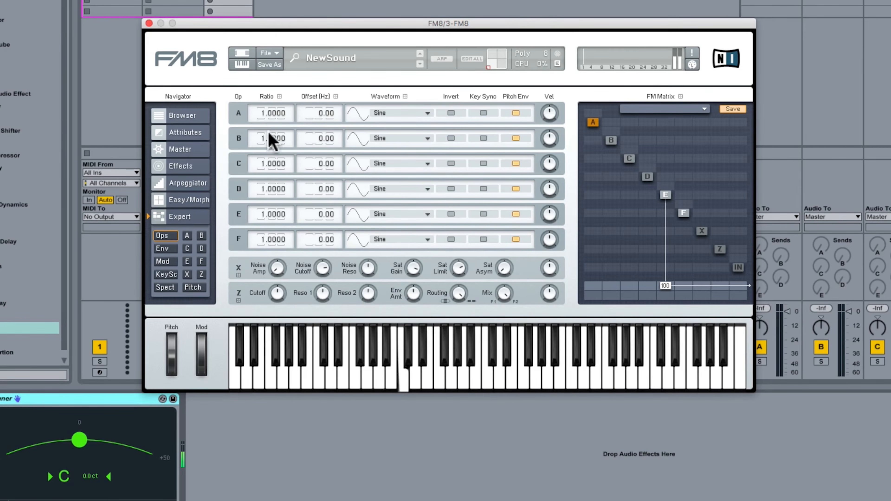
Raise operator E's ratio to 3.0000 while playing a note, and return it to 1.0000.
click(261, 216)
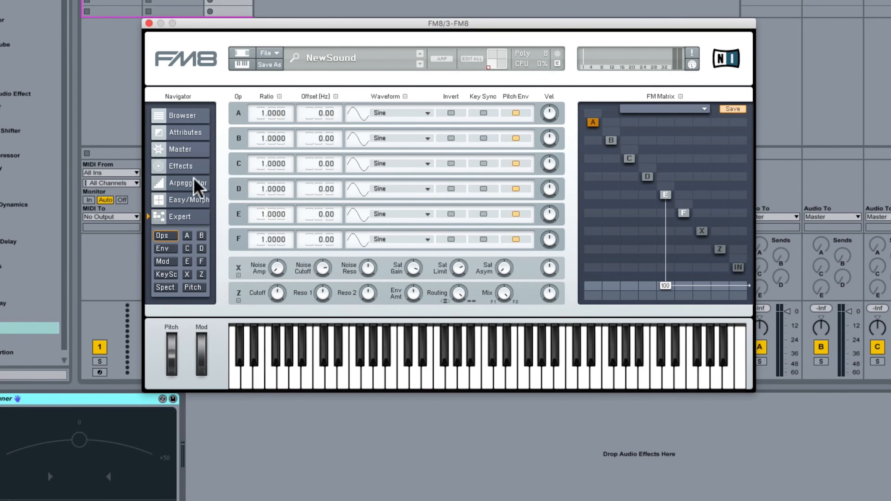
click(272, 213)
click(263, 215)
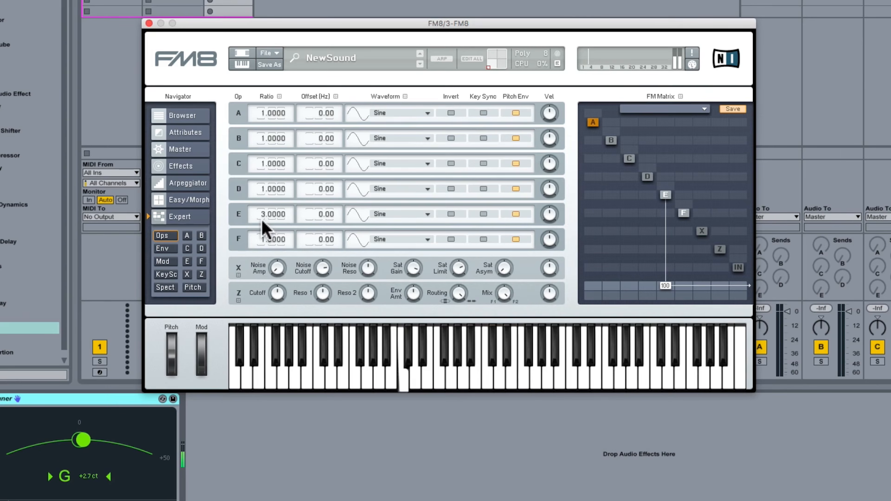
drag(264, 217, 265, 218)
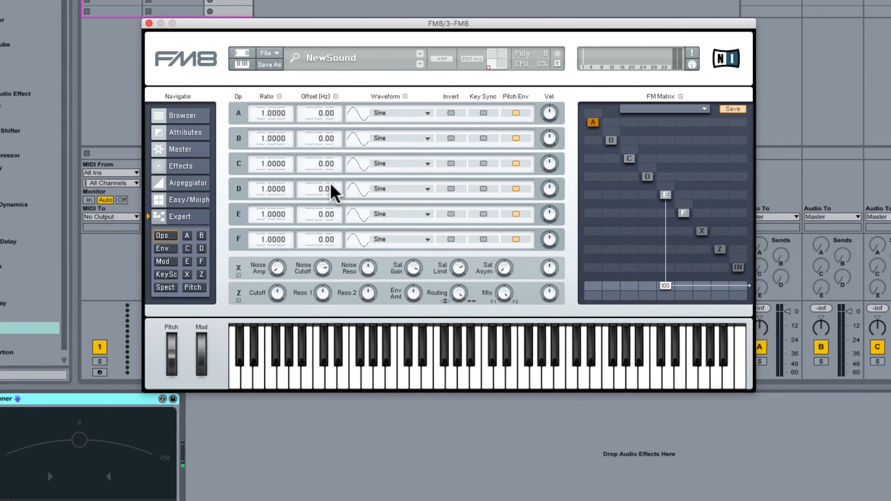
Set operator E's ratio to 0.5000 and play a note to check its pitch on the tuner.
double_click(265, 216)
click(265, 221)
drag(262, 218, 264, 243)
drag(275, 209, 274, 222)
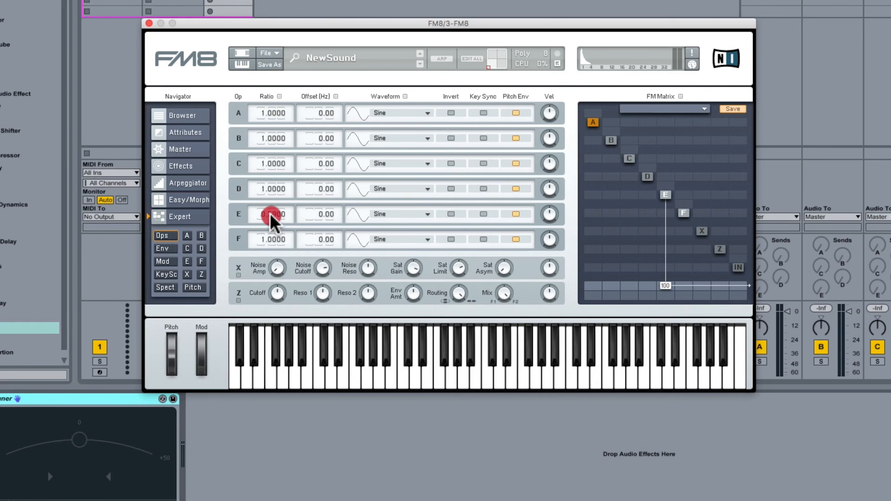
click(270, 215)
click(274, 214)
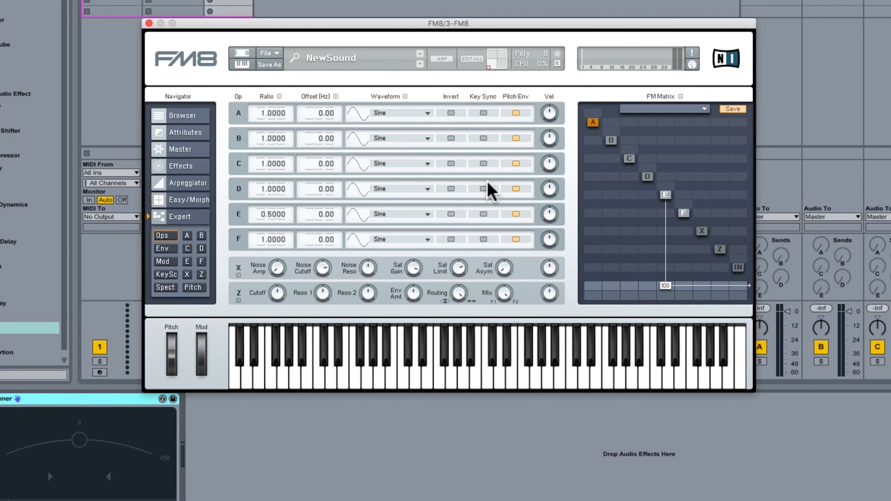
key(a)
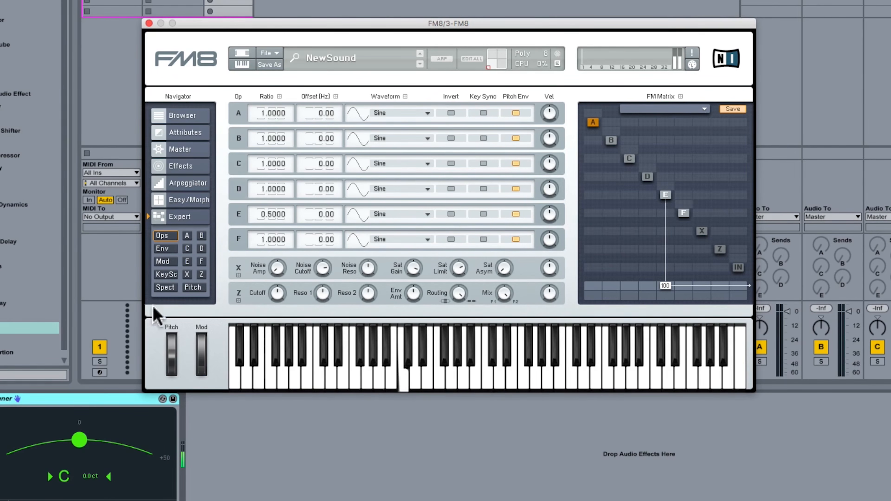
Set operator F's output level to 100 while playing a note, and display the sound's spectrum and waveform.
key(a)
drag(685, 287, 677, 236)
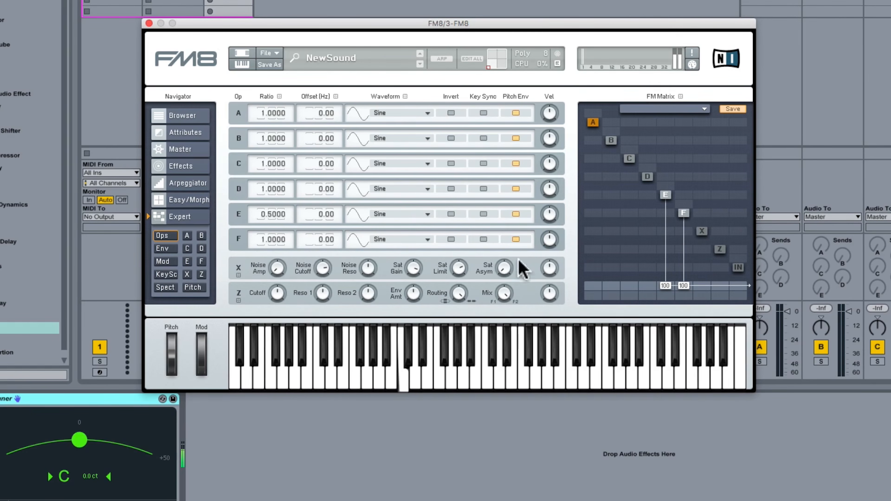
click(166, 288)
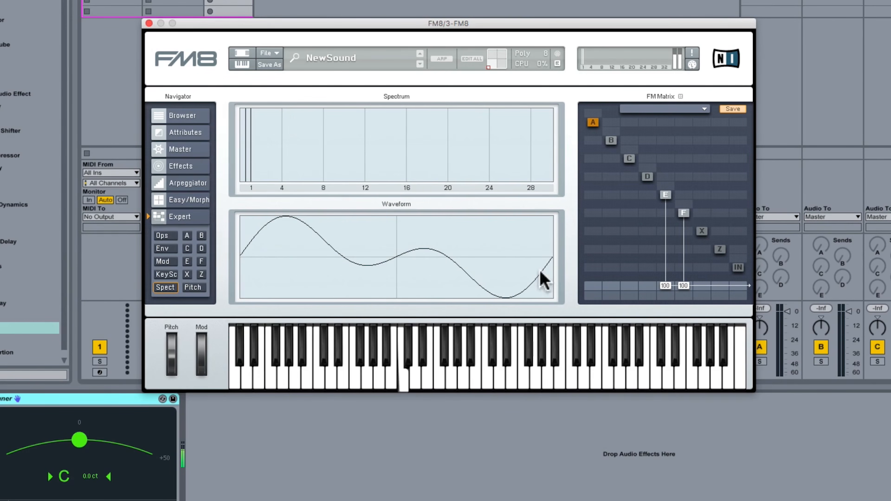
Compare operators E and F alone and combined through their output levels, ending with only operator F at 100.
drag(685, 287, 671, 404)
drag(686, 298, 681, 174)
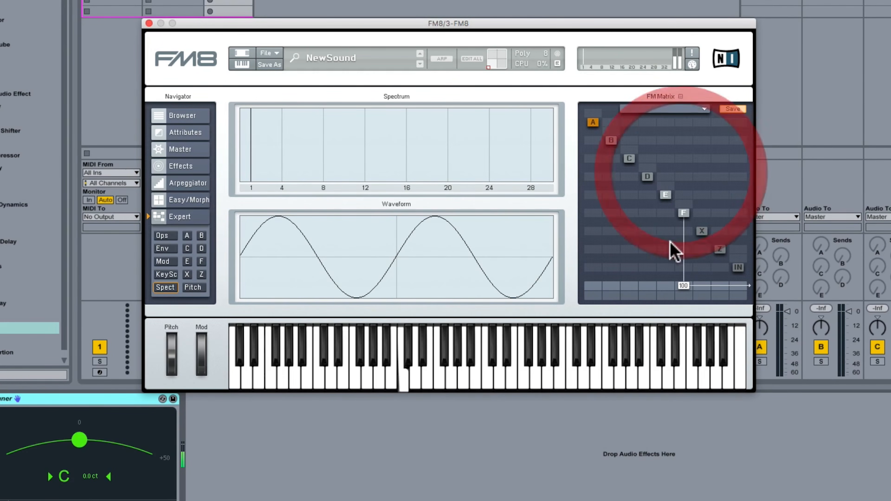
drag(666, 288, 662, 224)
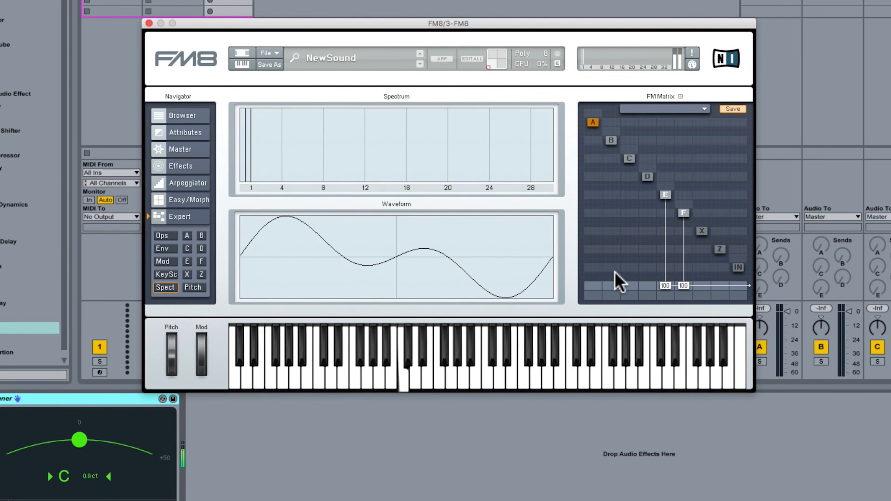
drag(669, 286, 676, 384)
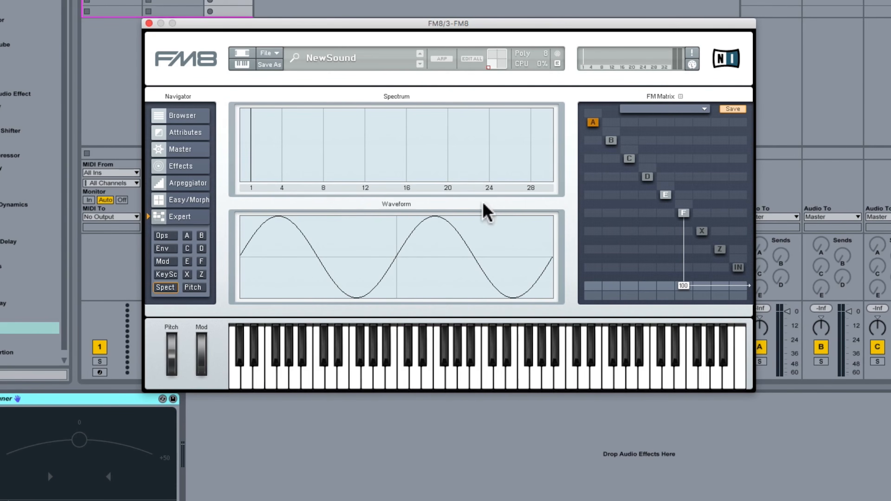
Activate operators D, C and B in the FM Matrix.
click(647, 175)
click(628, 159)
click(611, 141)
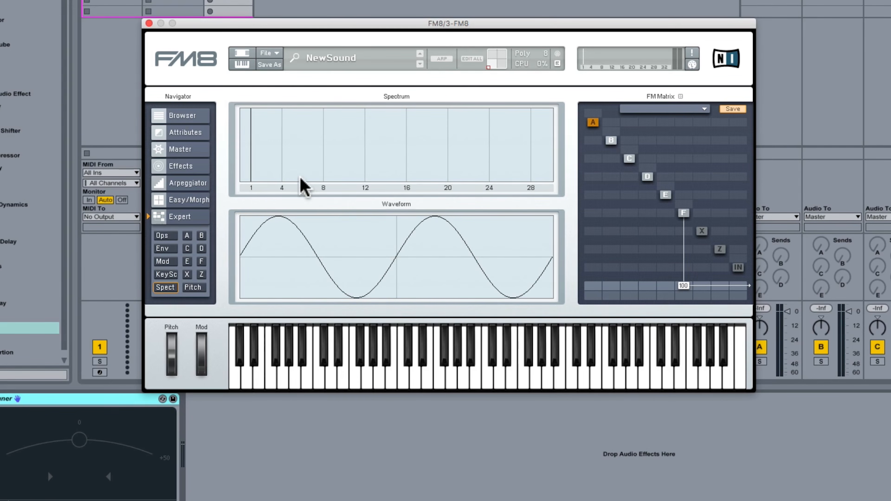
Set operator E's ratio to 3.0000 and raise its output level to 70 with the spectrum displayed.
click(164, 235)
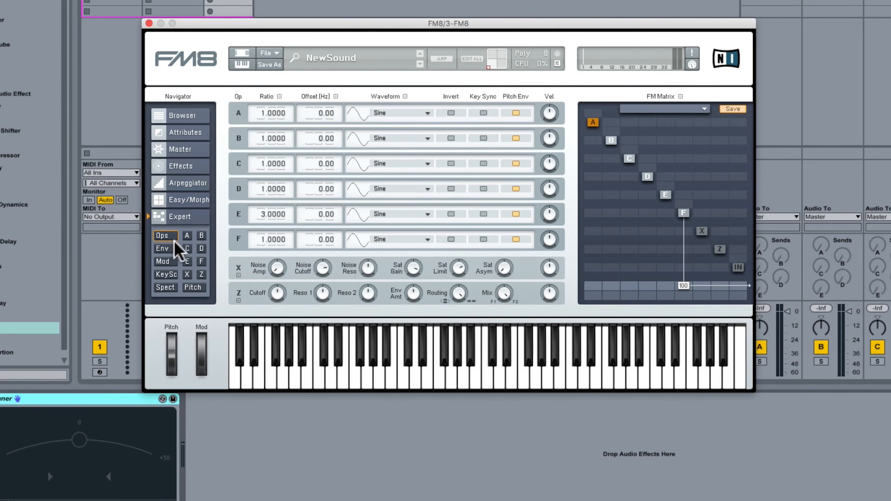
click(165, 288)
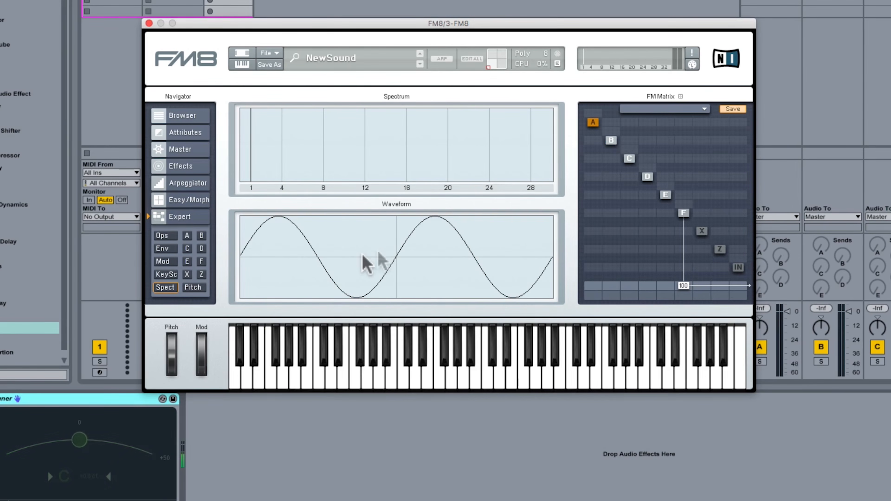
drag(667, 284, 660, 262)
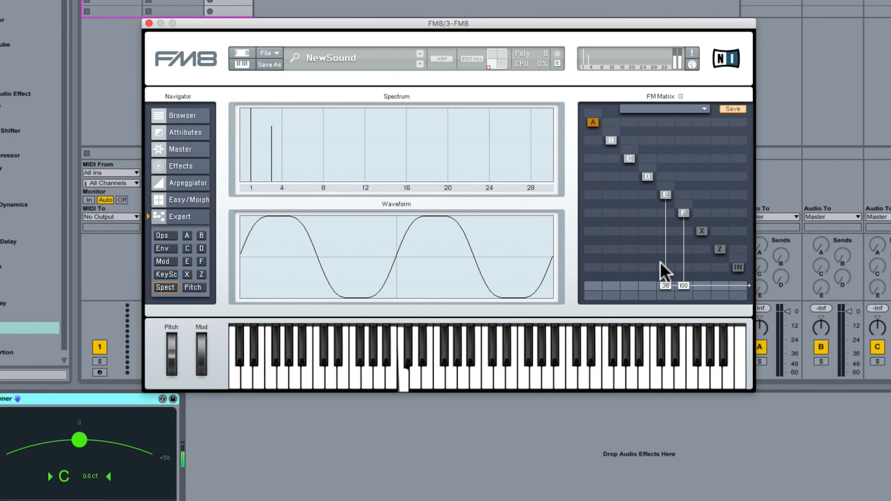
drag(661, 270, 663, 275)
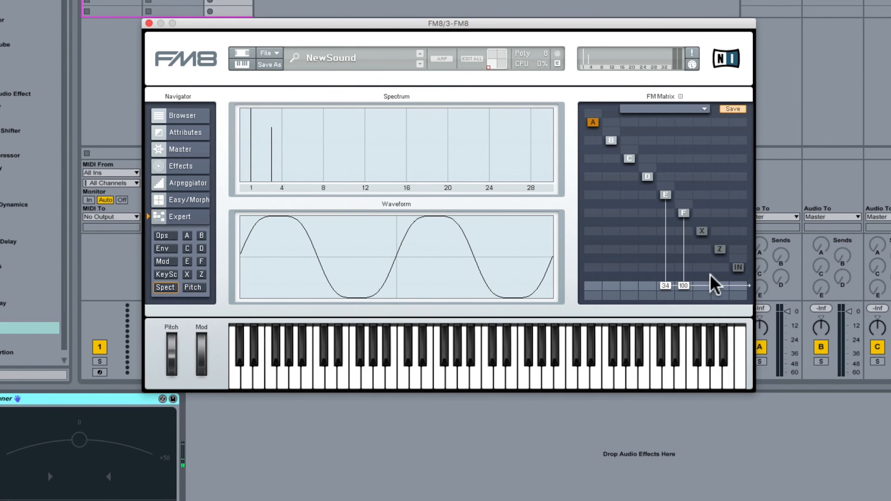
drag(666, 287, 661, 264)
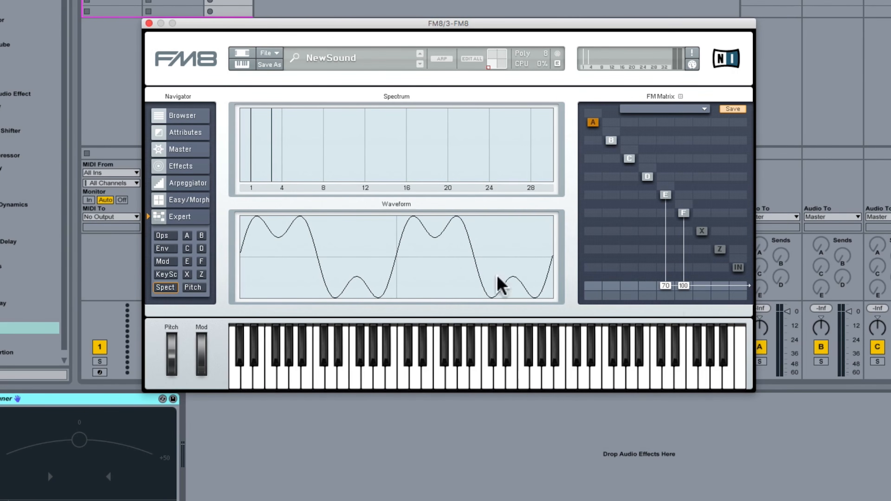
Set operator D's ratio to 5.0000 and adjust the output levels to 44 for D and 57 for E.
click(160, 234)
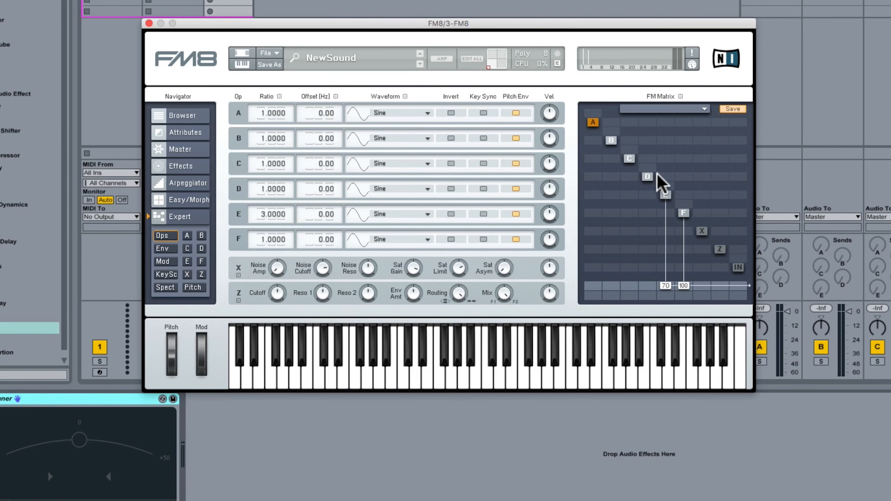
double_click(261, 191)
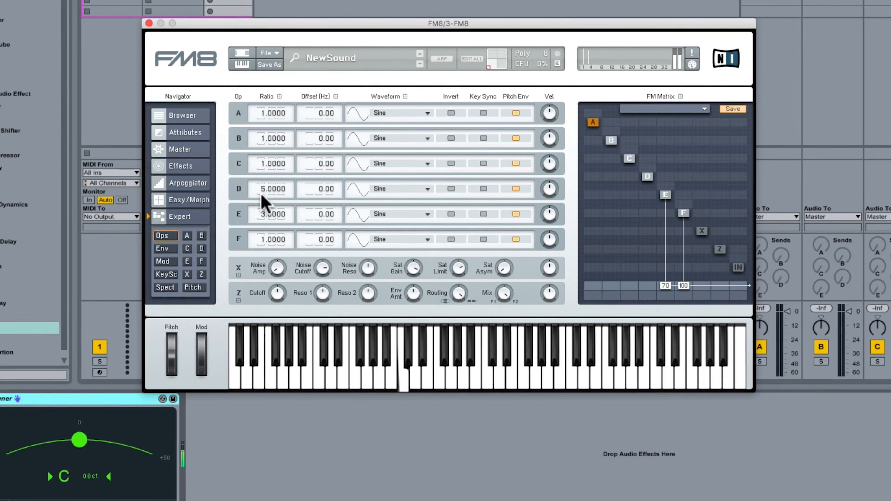
click(165, 287)
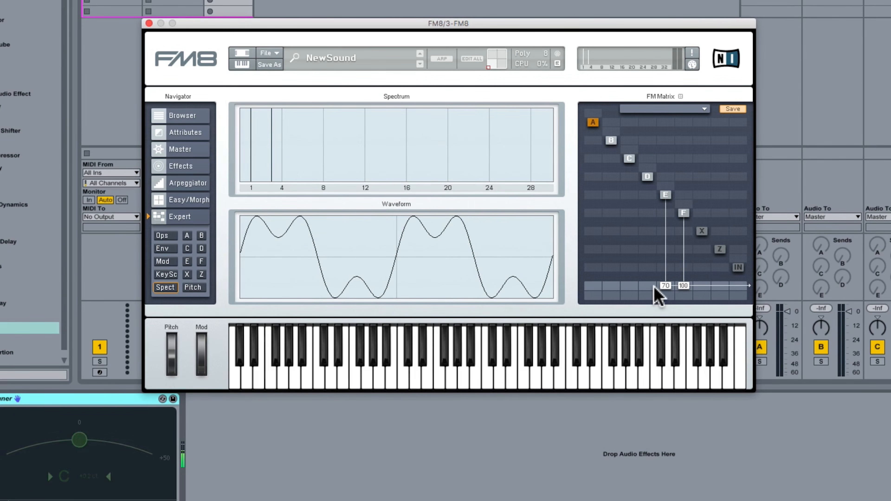
mouse_move(649, 284)
mouse_down()
mouse_move(644, 257)
mouse_move(665, 291)
mouse_up()
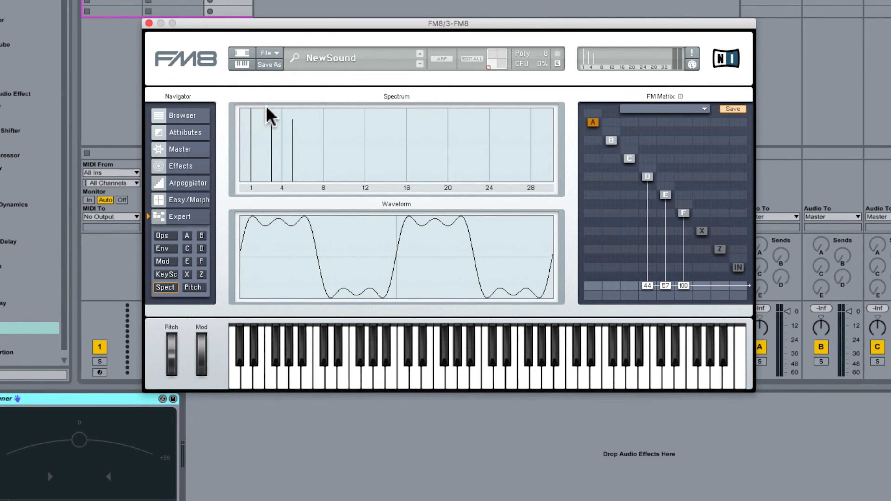
Set operator C's ratio to 7.0000 and its output level to 32 with the spectrum displayed.
click(165, 239)
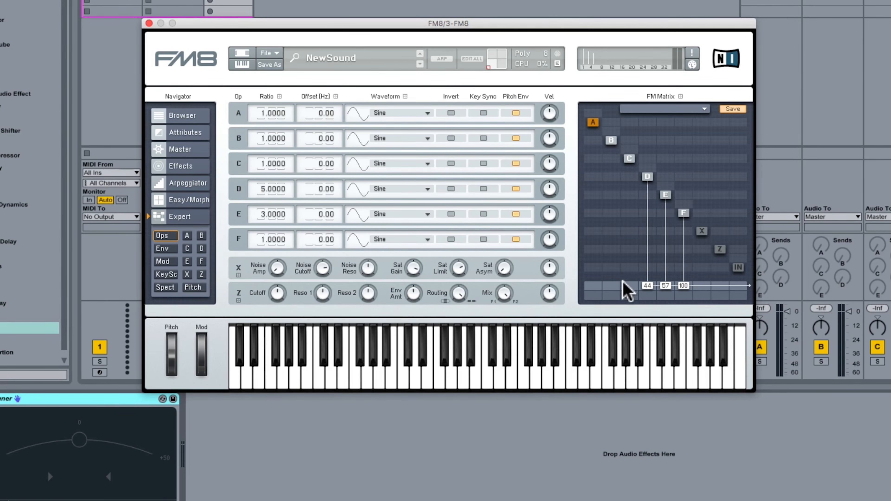
double_click(262, 163)
click(165, 288)
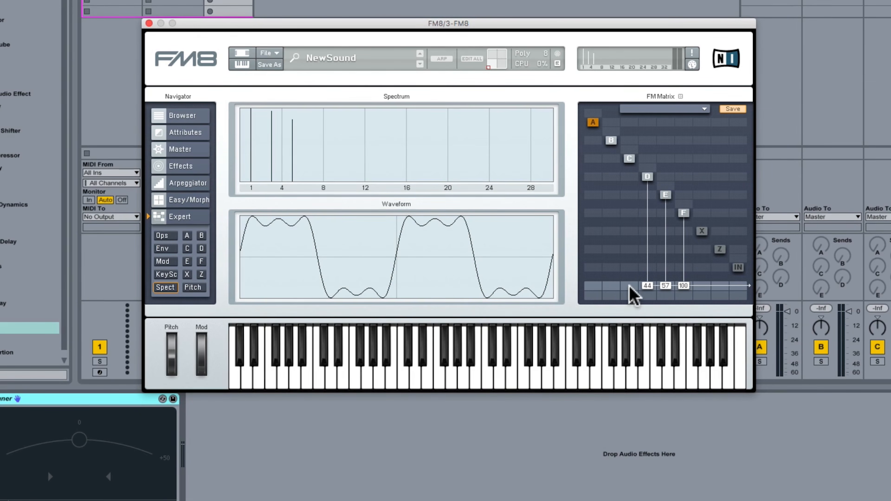
drag(629, 286, 628, 264)
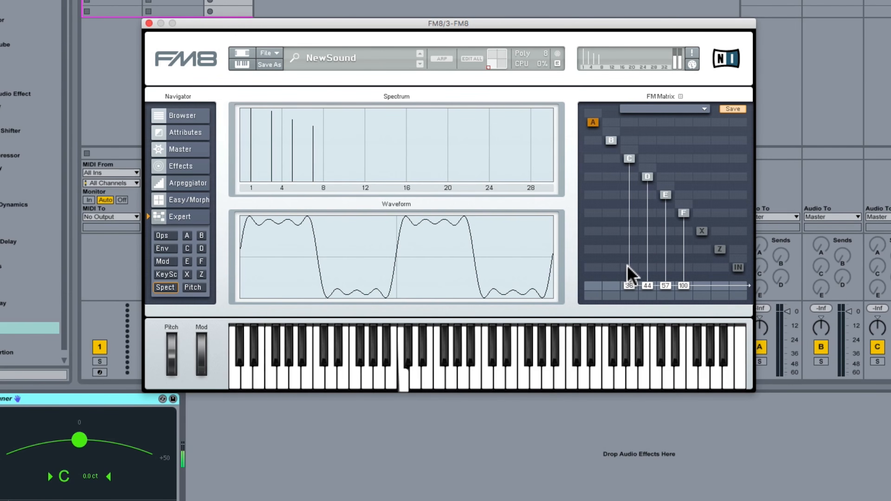
click(628, 265)
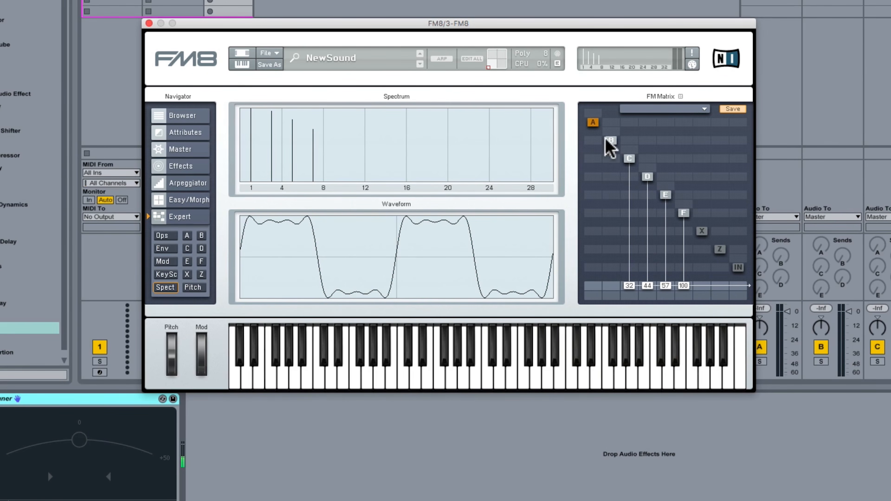
Set operator B's ratio to 9.0000 and its output level to 25 with the spectrum displayed.
click(163, 237)
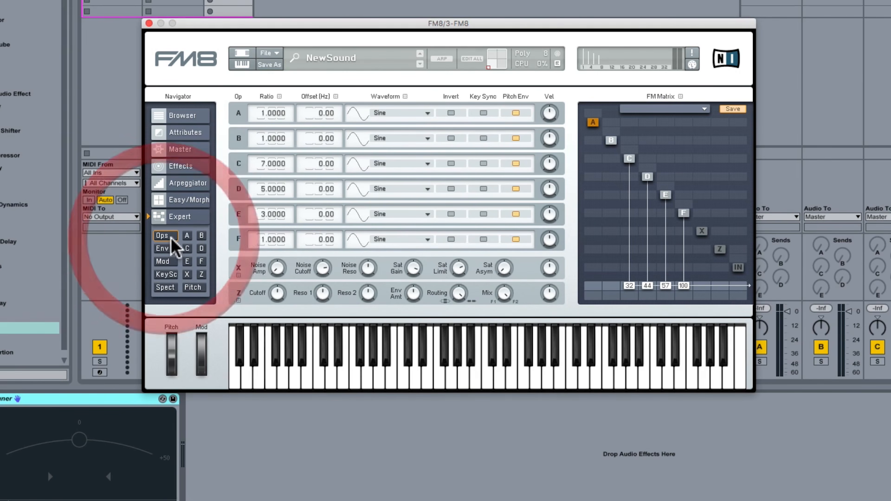
click(612, 283)
mouse_move(613, 282)
mouse_down()
mouse_move(616, 271)
mouse_move(621, 293)
mouse_up()
drag(265, 147, 265, 140)
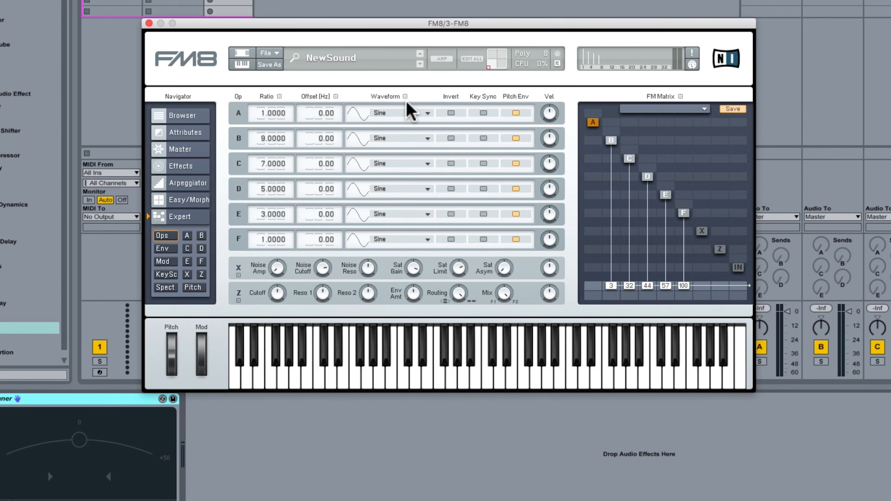
click(165, 288)
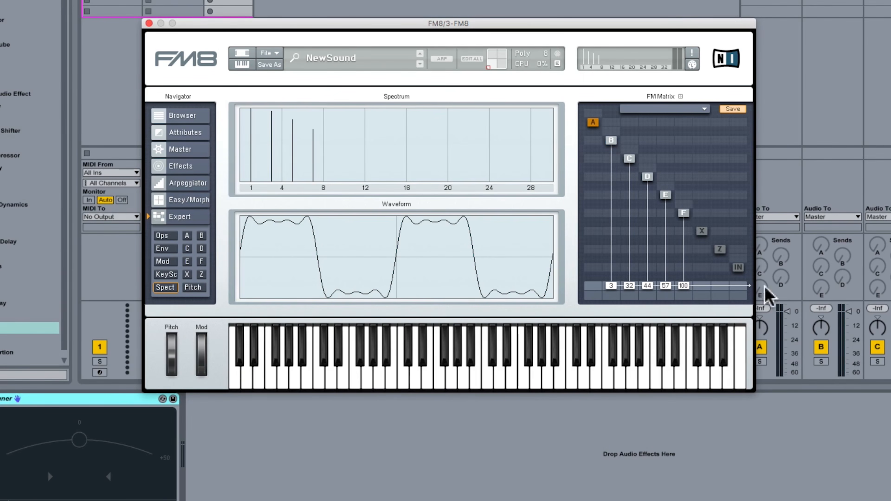
click(610, 294)
drag(610, 295, 609, 272)
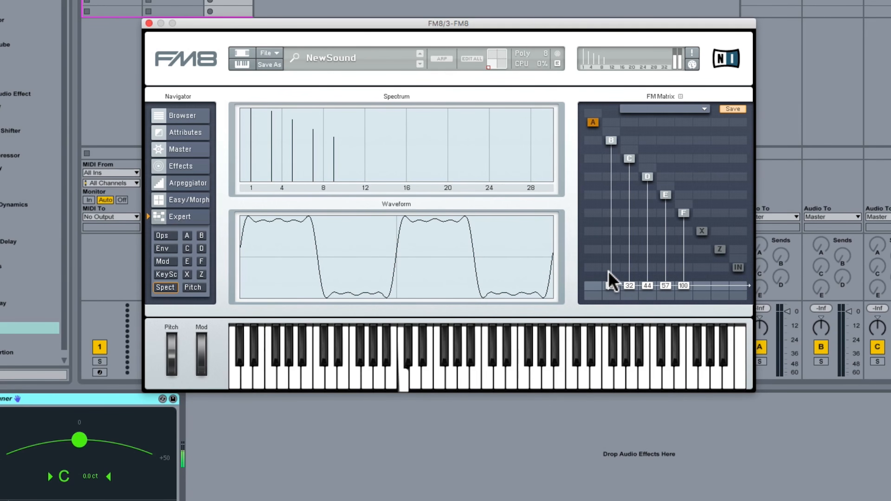
click(609, 272)
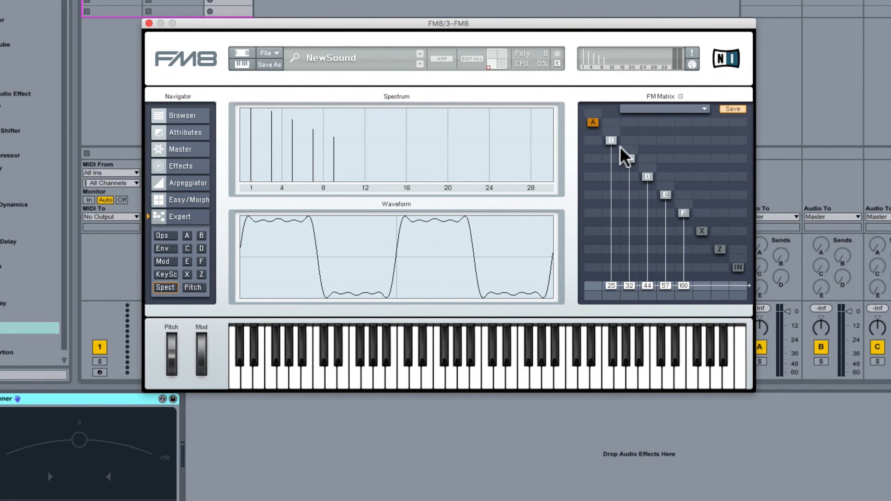
Examine the operator ratios and operator A's list of available waveforms, comparing them with the spectrum and waveform display.
click(174, 235)
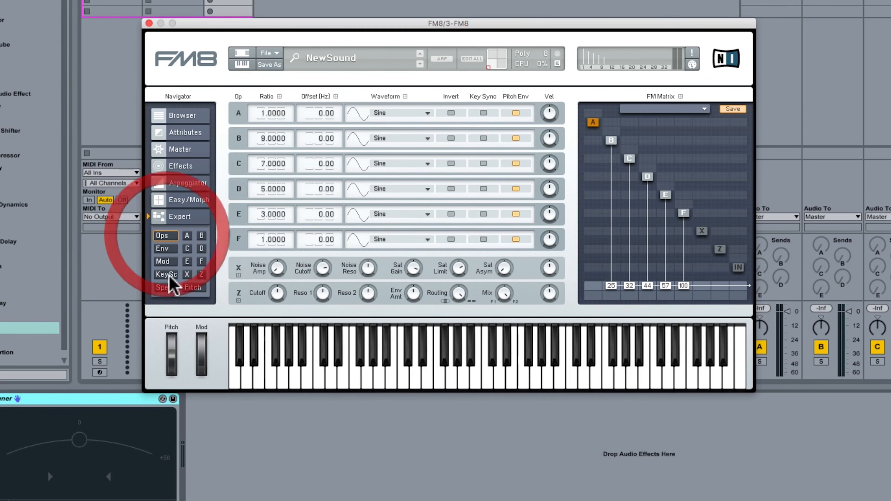
click(165, 286)
click(174, 235)
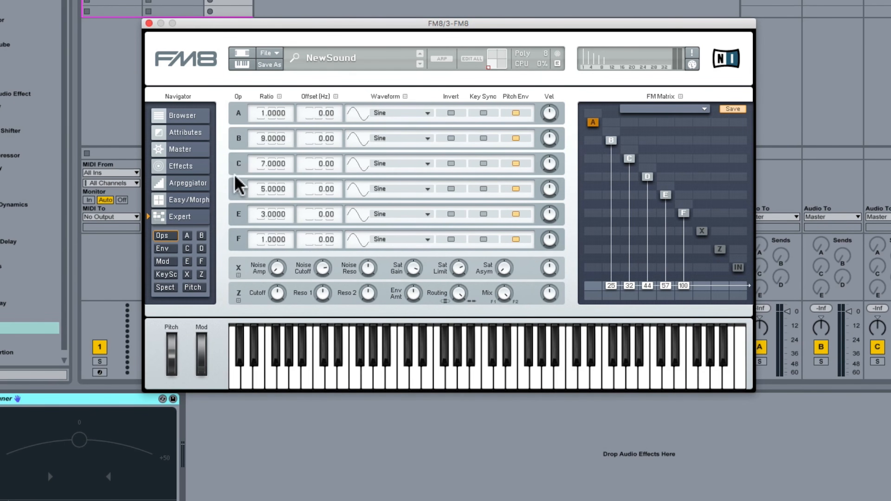
click(416, 114)
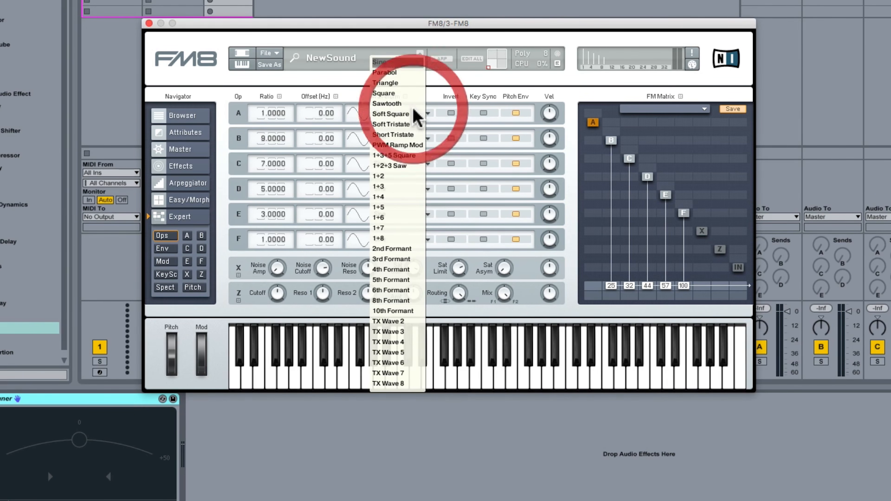
click(230, 97)
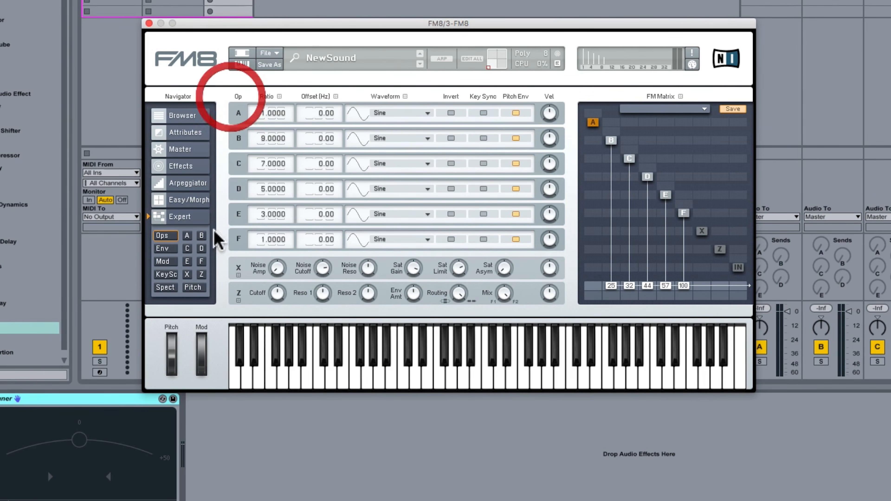
click(165, 287)
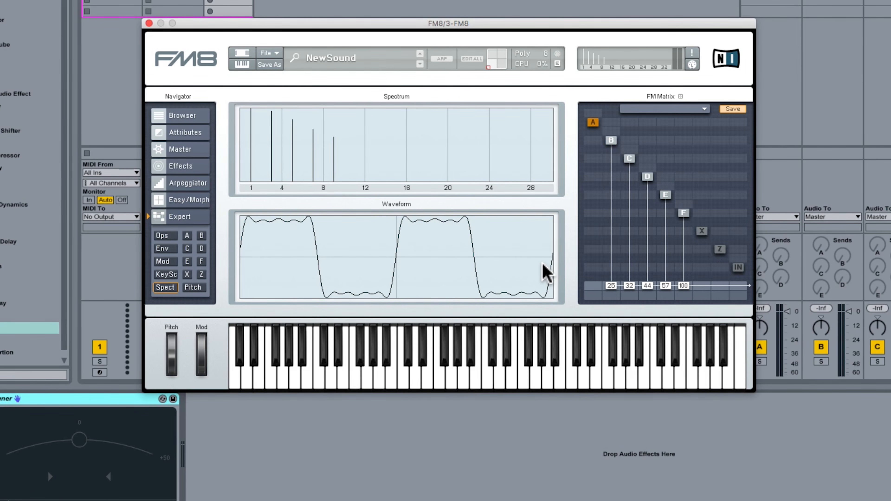
click(165, 236)
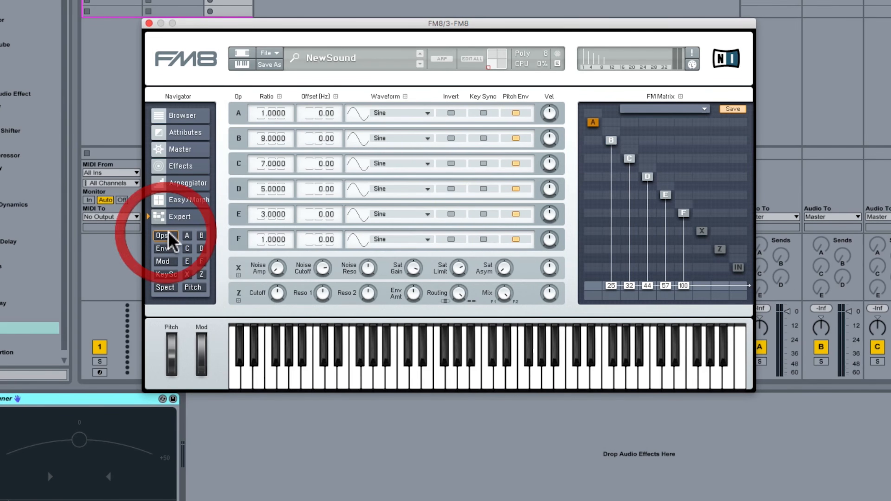
click(406, 110)
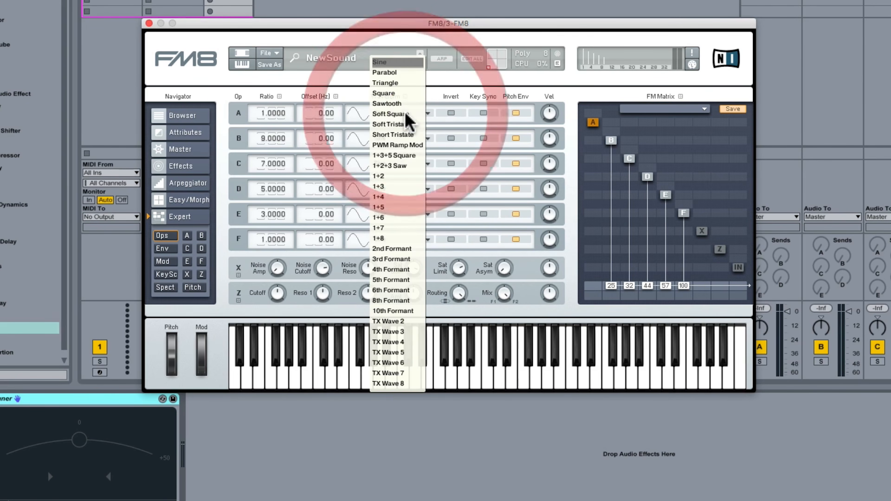
click(339, 90)
click(403, 113)
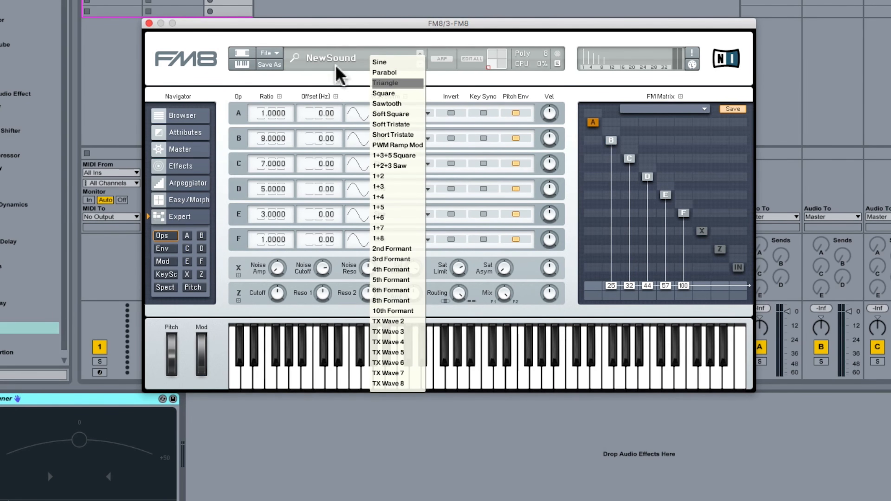
click(342, 86)
click(165, 287)
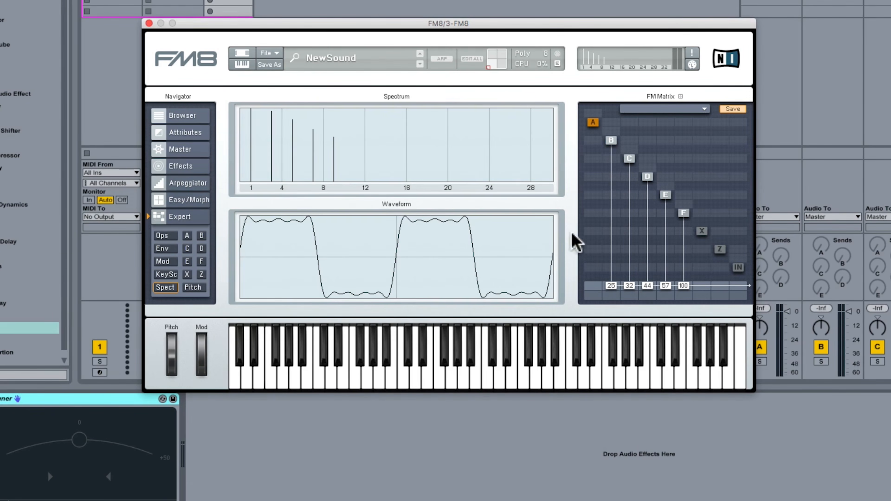